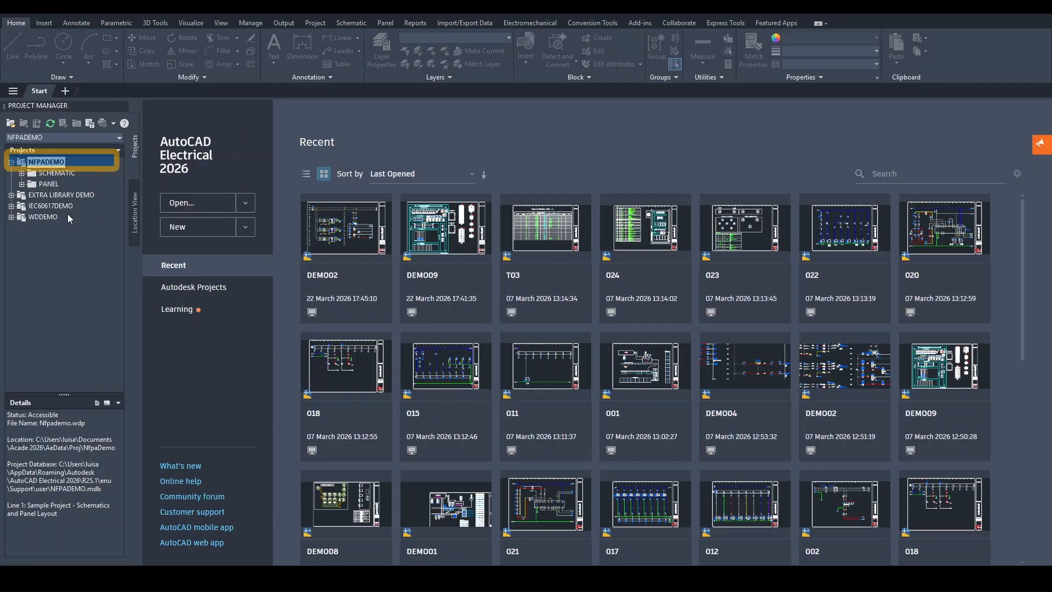
Expand the SCHEMATIC and PANEL folders of the NFPADEMO project and show the details of demo09.dwg.
key("Down")
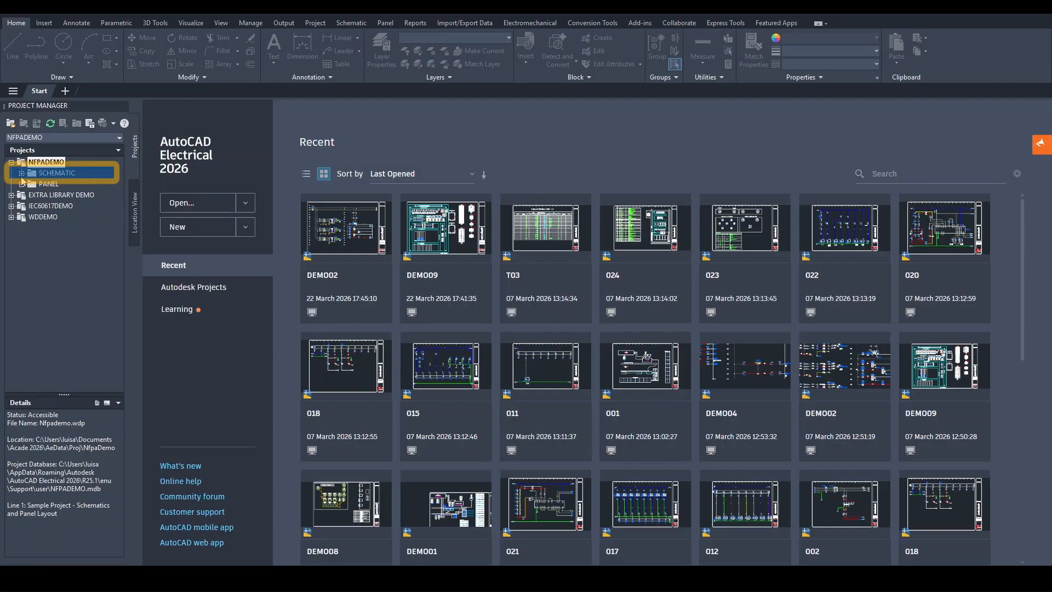
left_click(22, 173)
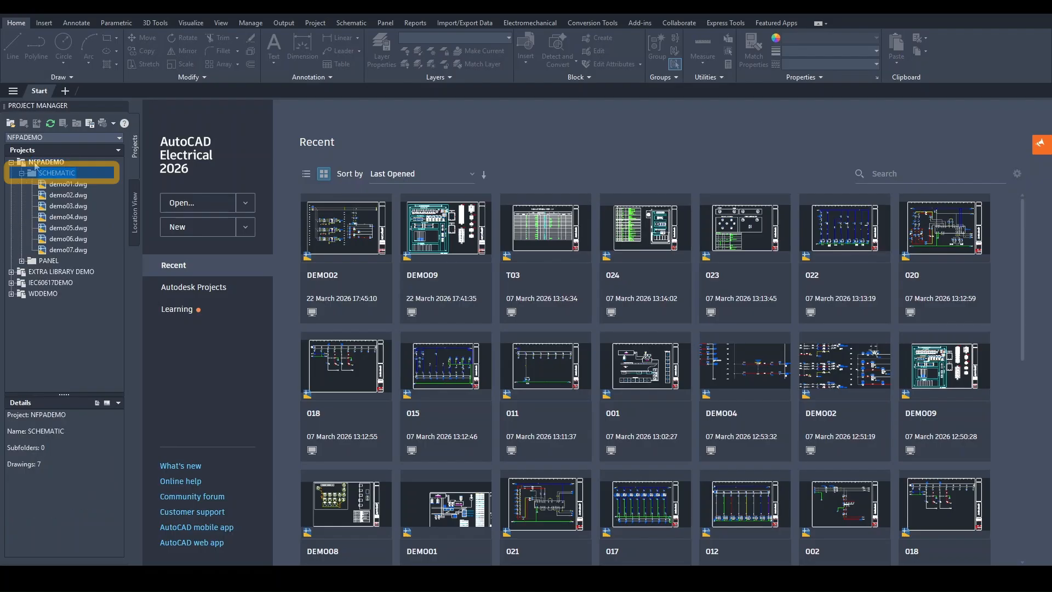
left_click(35, 164)
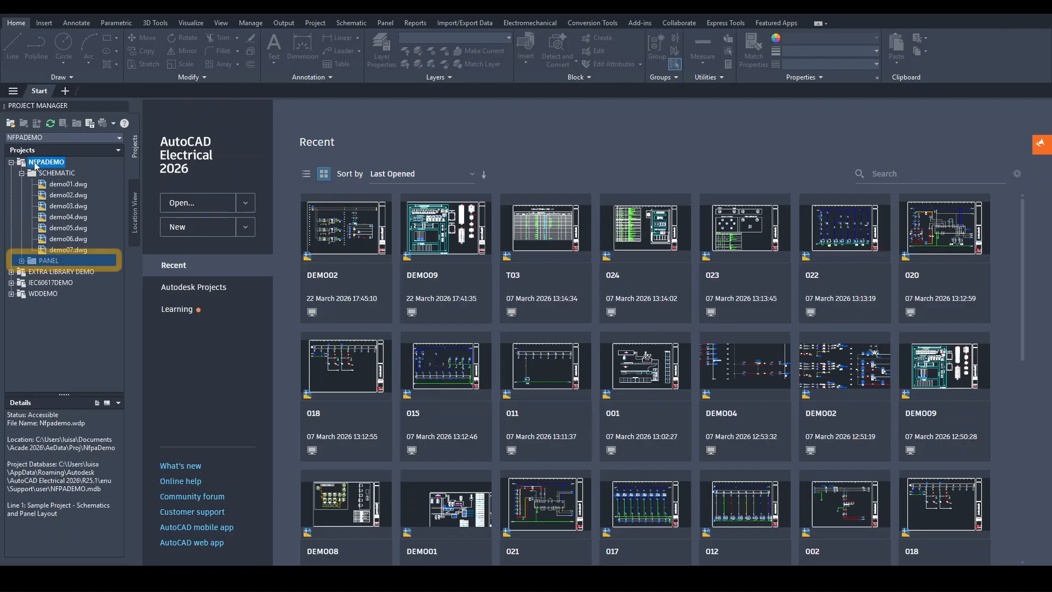
left_click(24, 264)
left_click(24, 264)
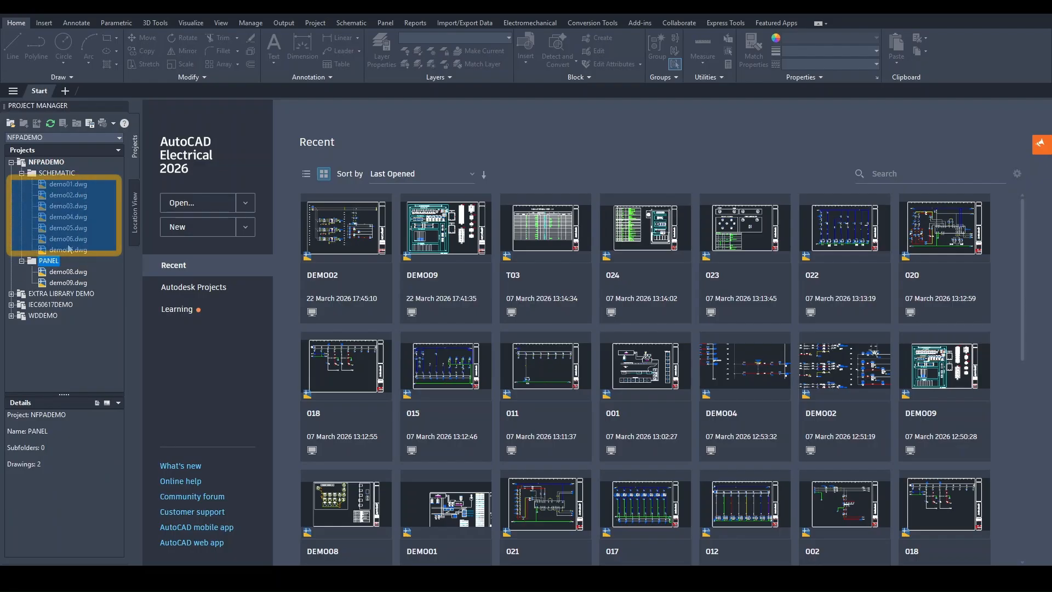
left_click(71, 279)
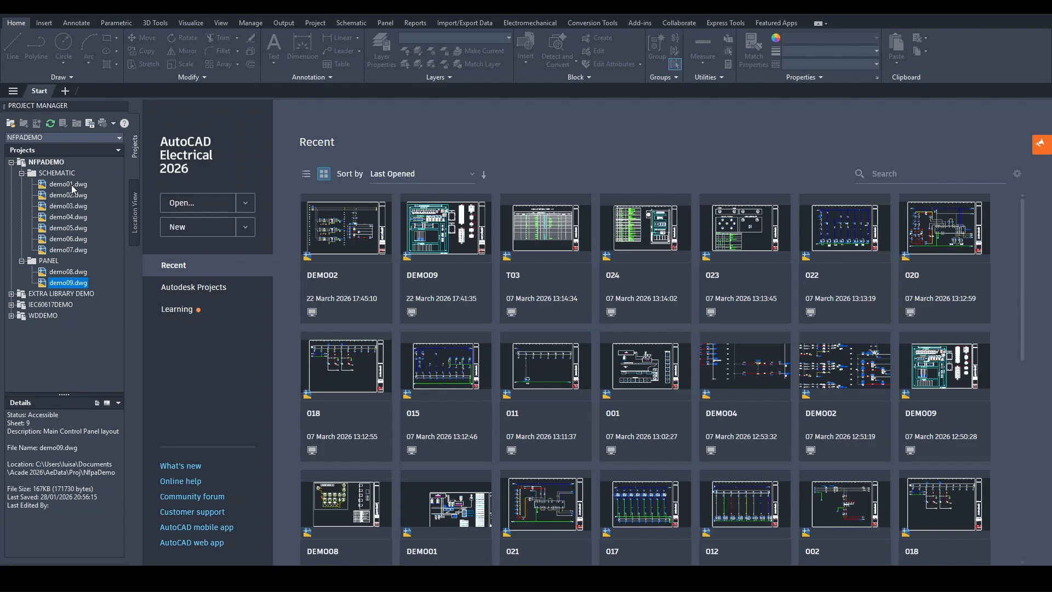
Switch to the NfpaDemo folder in File Explorer and sort its files by type in ascending order.
mouse_move(552, 578)
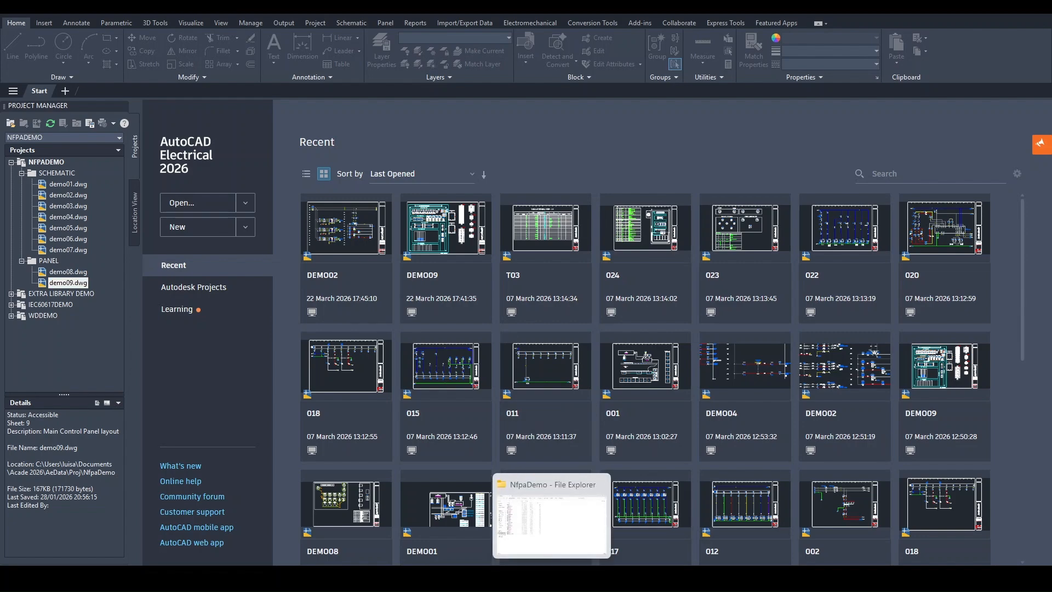
left_click(558, 537)
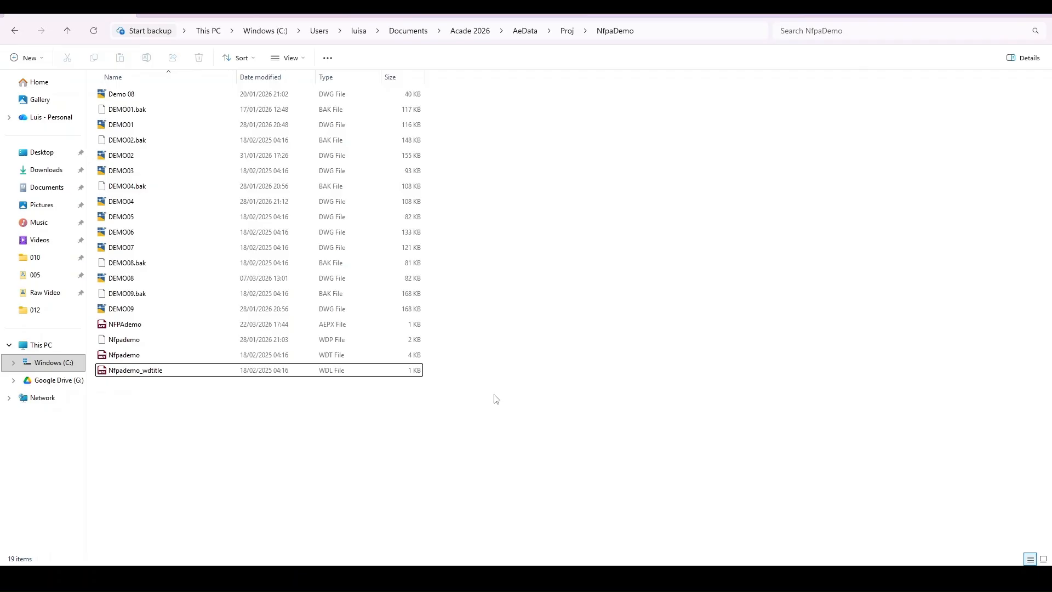
left_click(357, 81)
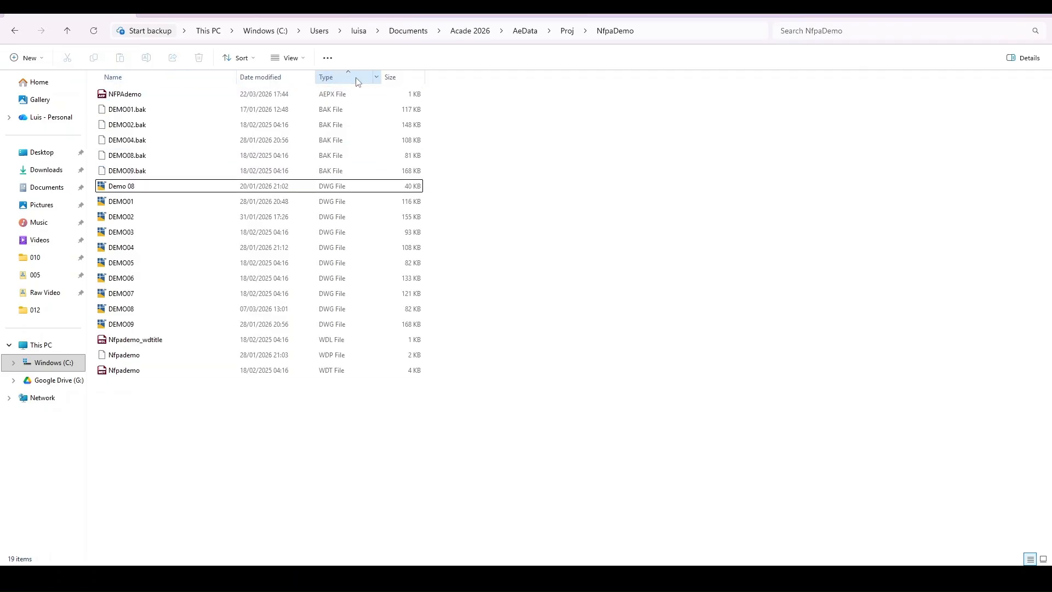
left_click(357, 82)
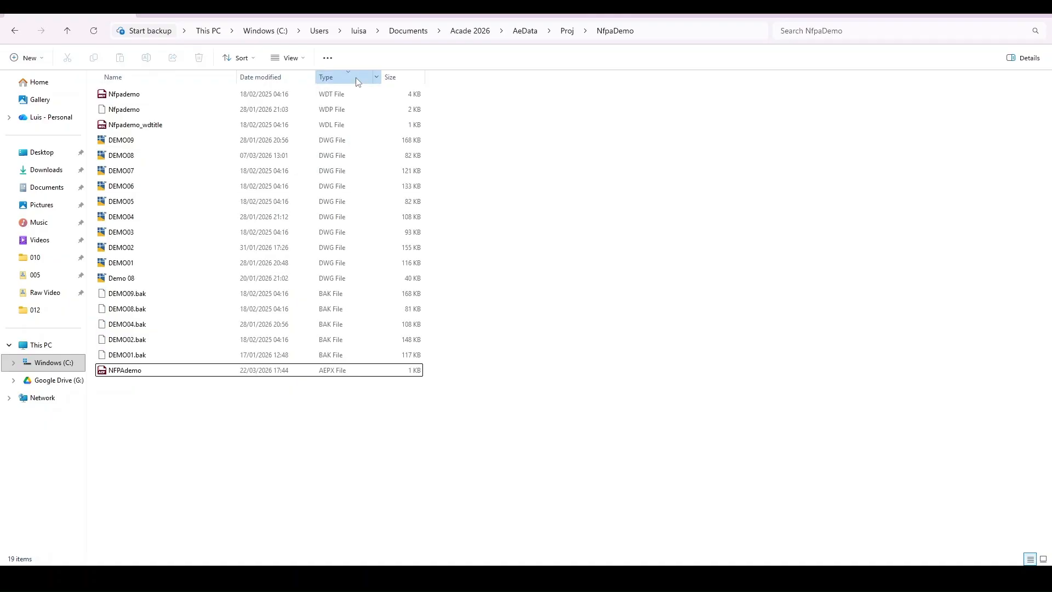
left_click(357, 82)
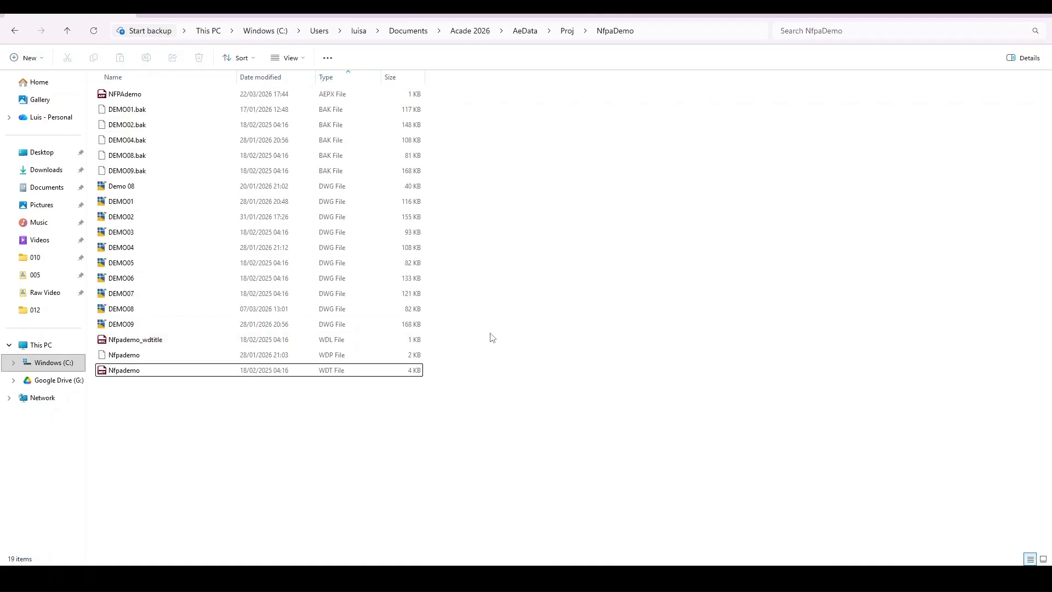
Select the DWG files from Demo 08 to DEMO09 and compare them with the project's drawing list in AutoCAD Electrical.
left_click_drag(492, 330, 112, 187)
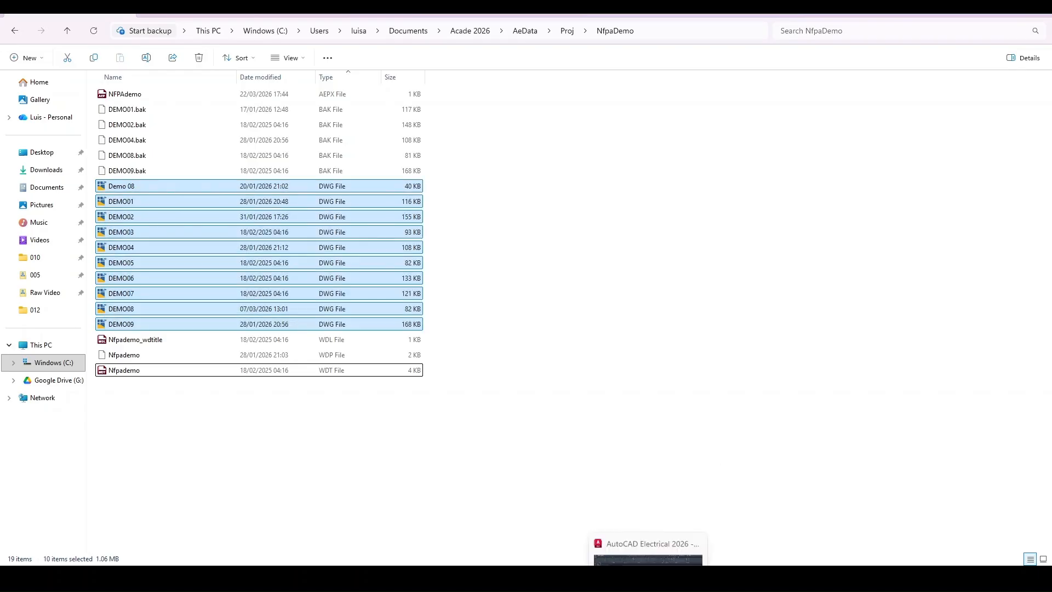
left_click(648, 521)
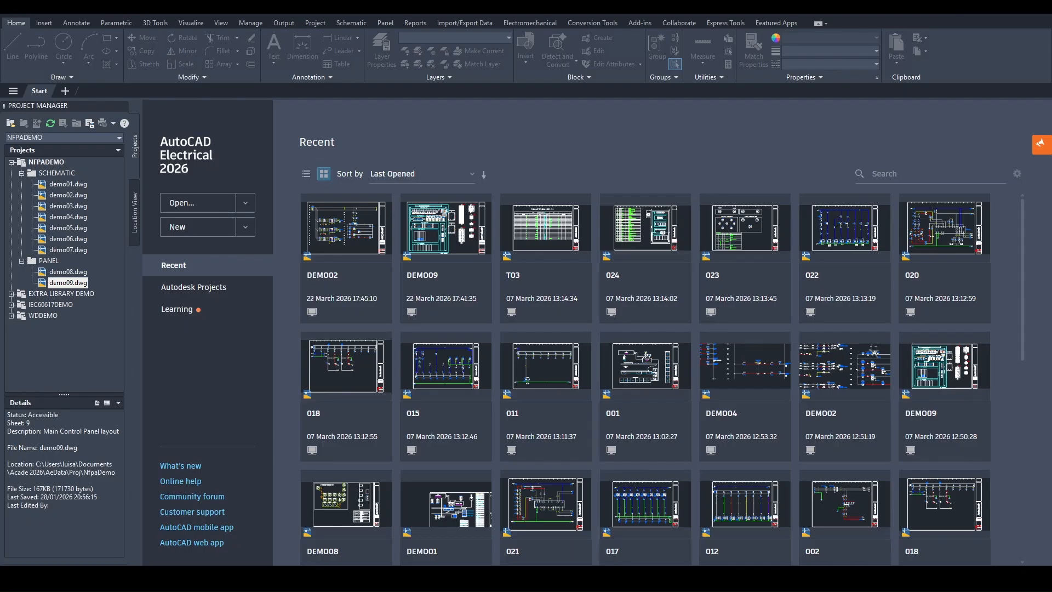
key("alt+Tab")
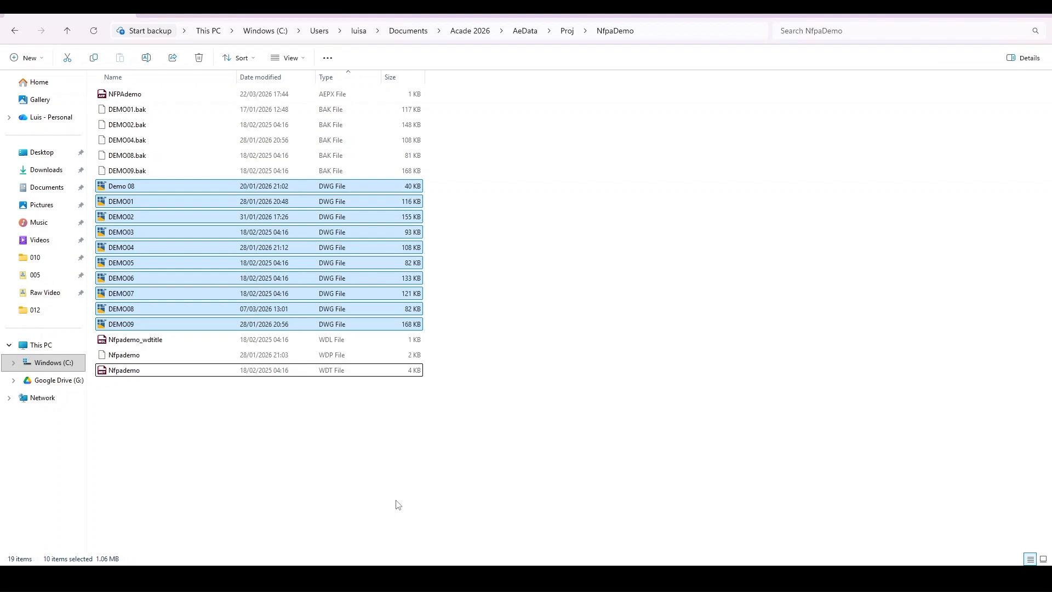
Open the Nfpademo WDP file from File Explorer in a maximized Notepad window and examine its project settings and drawing list.
left_click(131, 356)
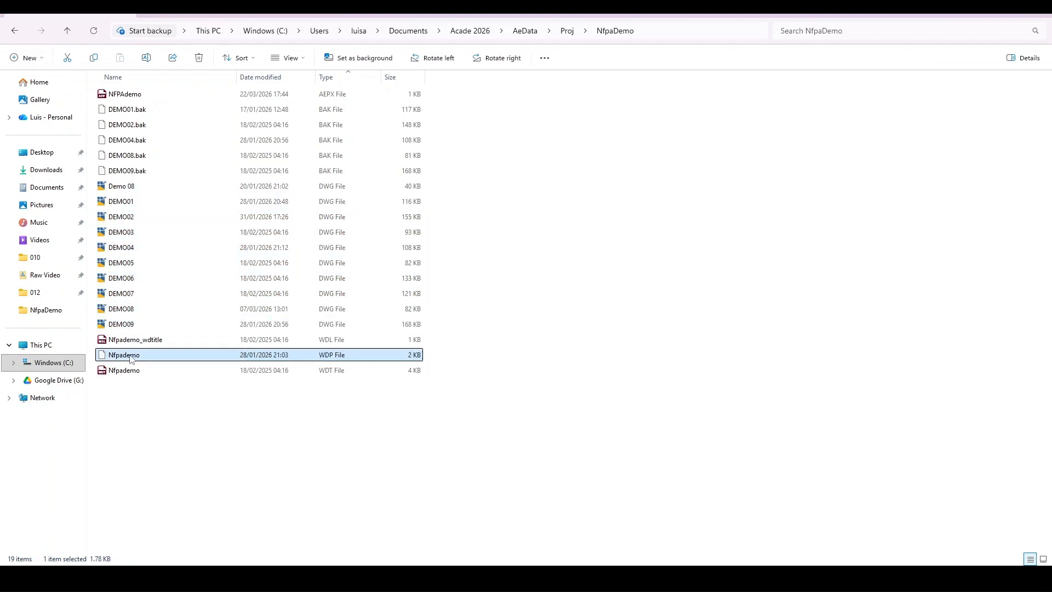
right_click(131, 358)
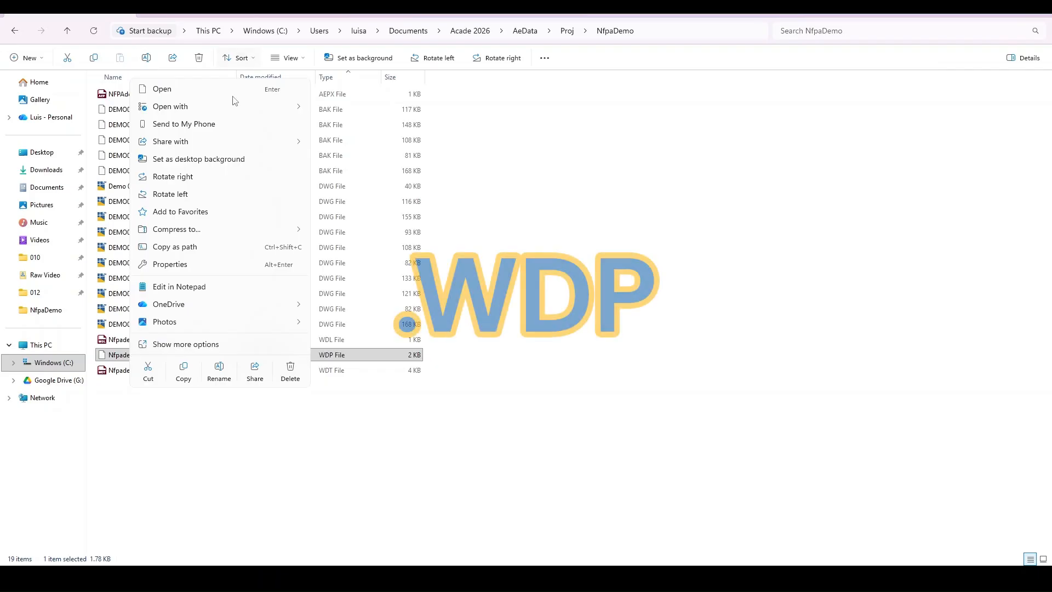
mouse_move(235, 110)
left_click(345, 107)
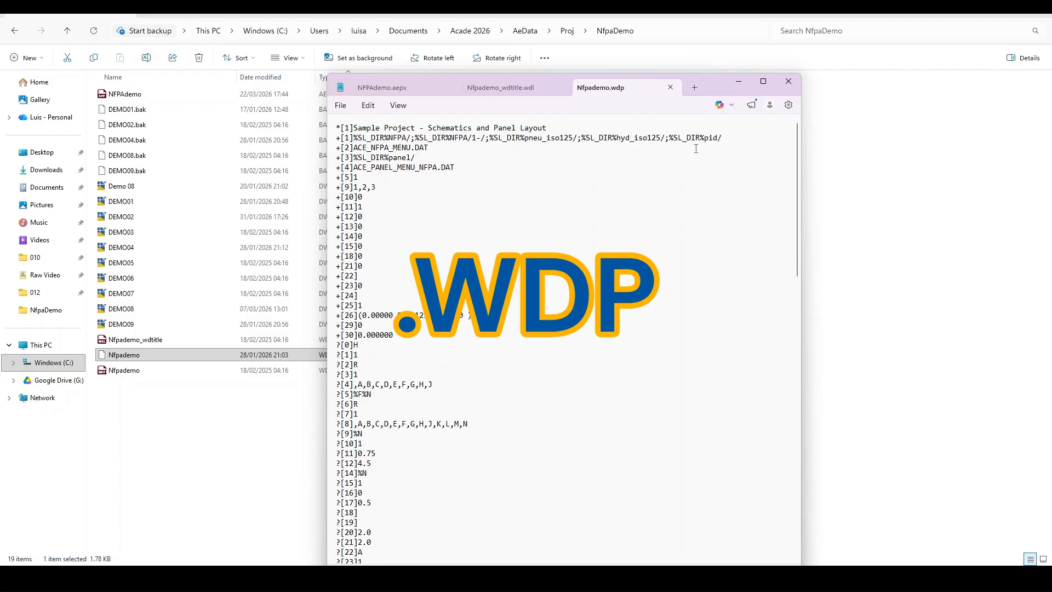
left_click(763, 81)
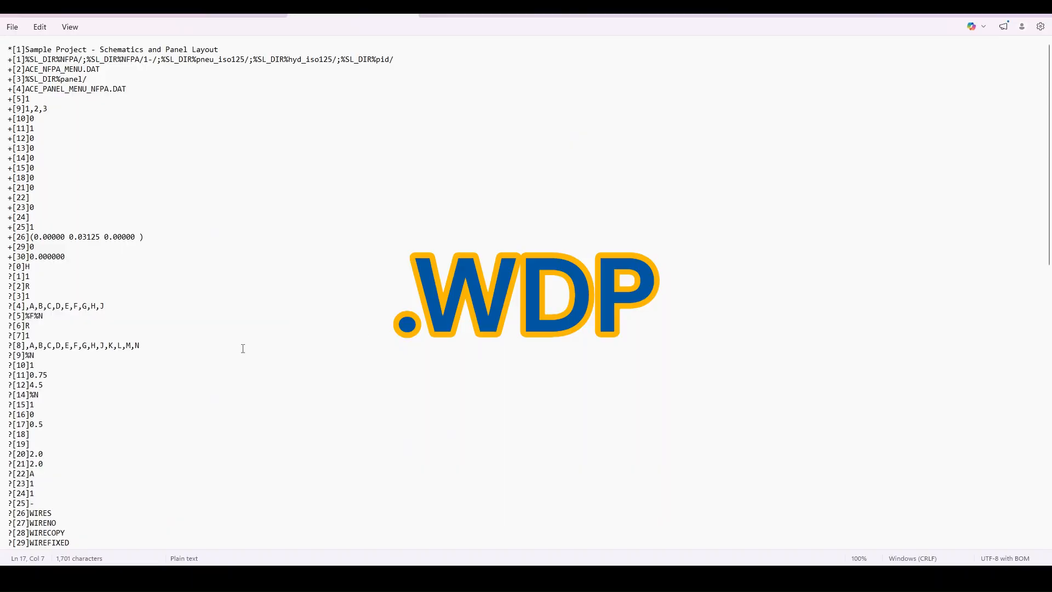
scroll(215, 356, "down", 6)
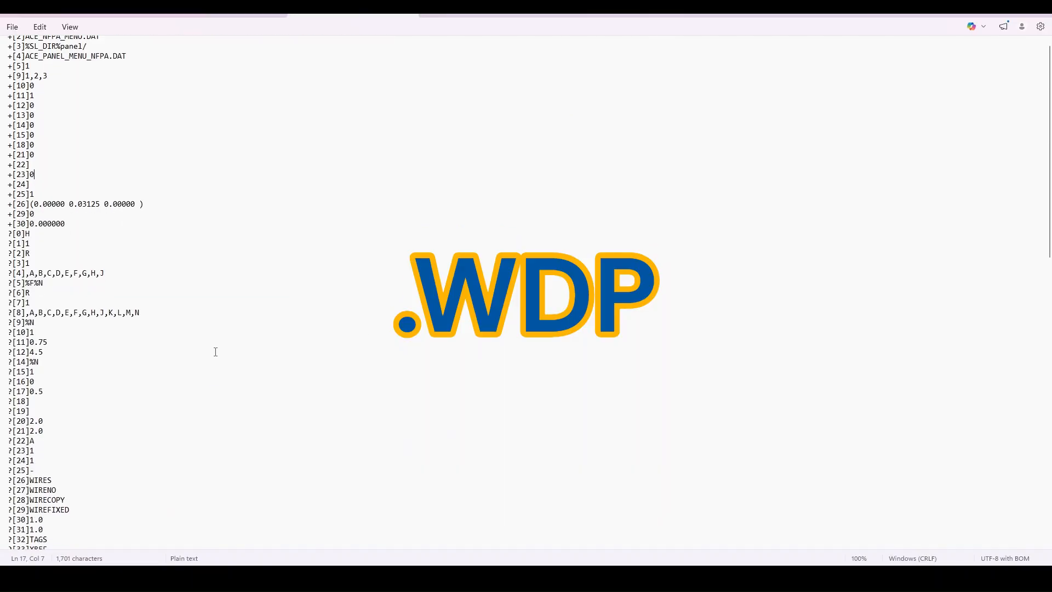
scroll(216, 354, "down", 3)
scroll(215, 351, "down", 15)
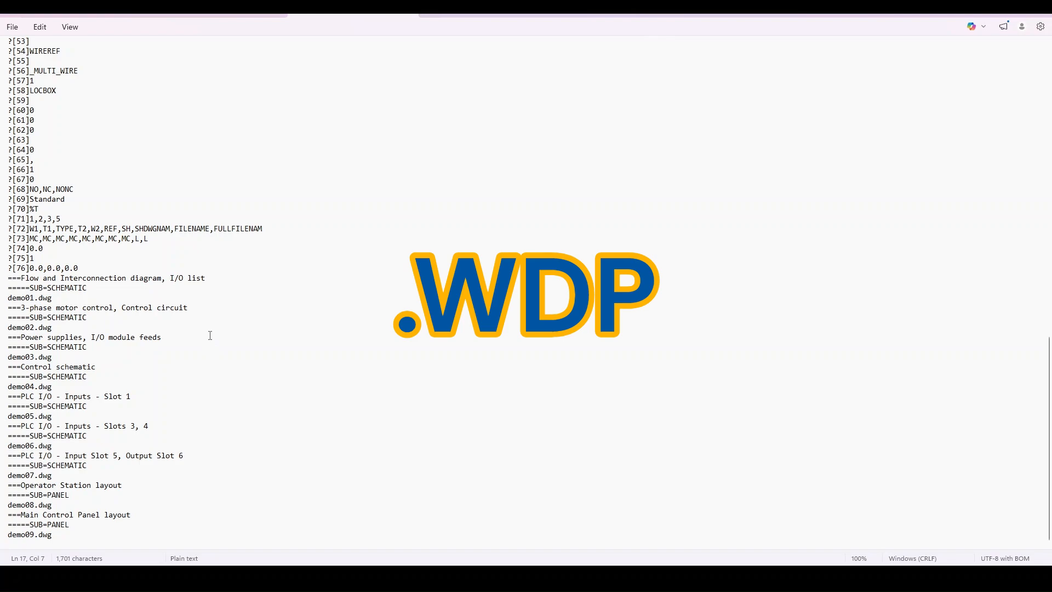
scroll(210, 335, "up", 9)
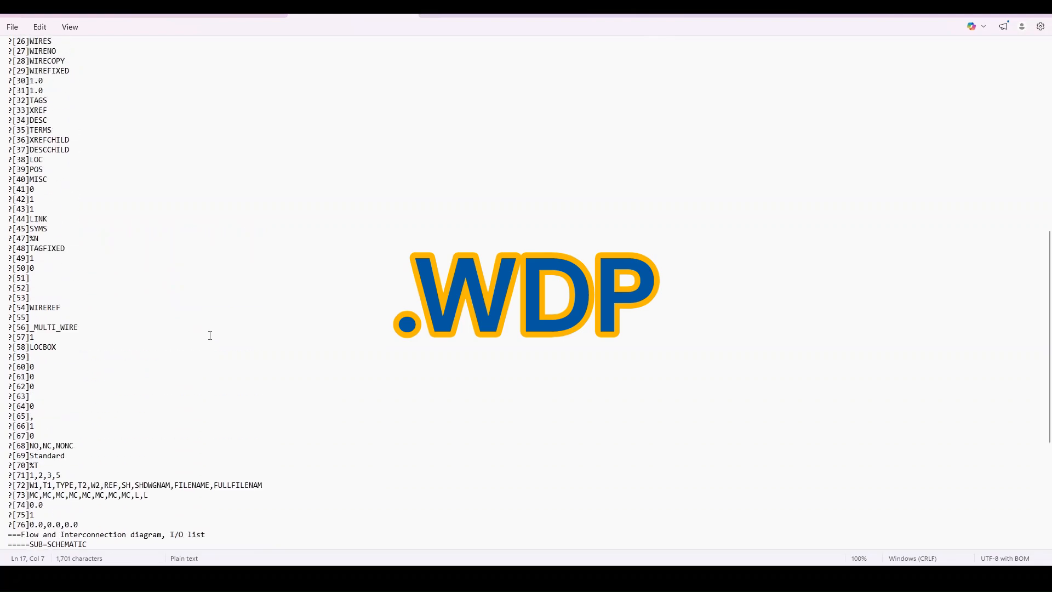
scroll(209, 334, "up", 16)
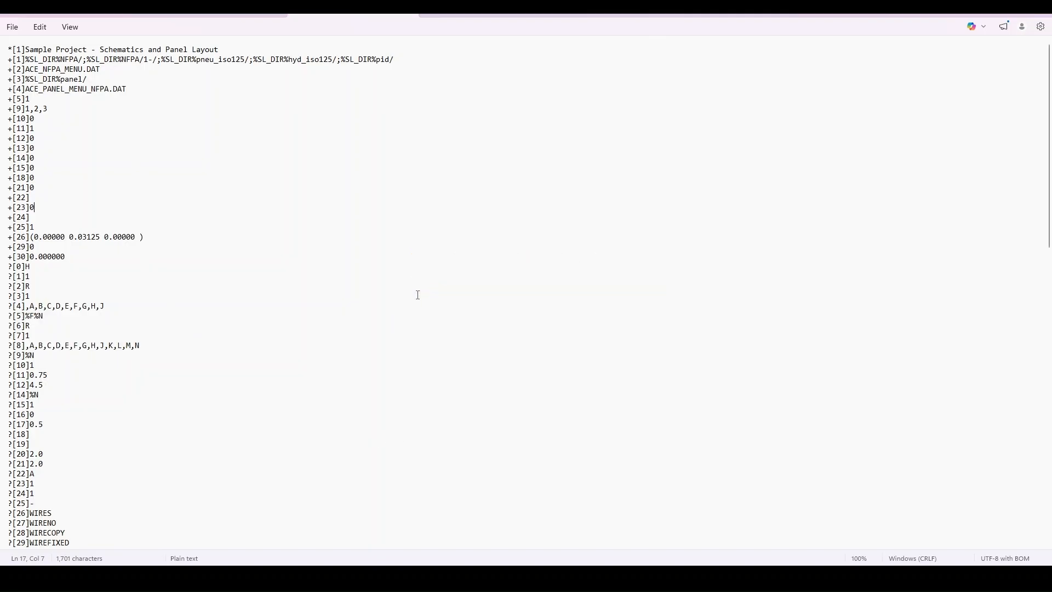
Open the Nfpademo WDT file in Notepad and highlight the title block mapping lines from BLOCK = TB to TITLE5 = DWGDESC.
left_click(125, 371)
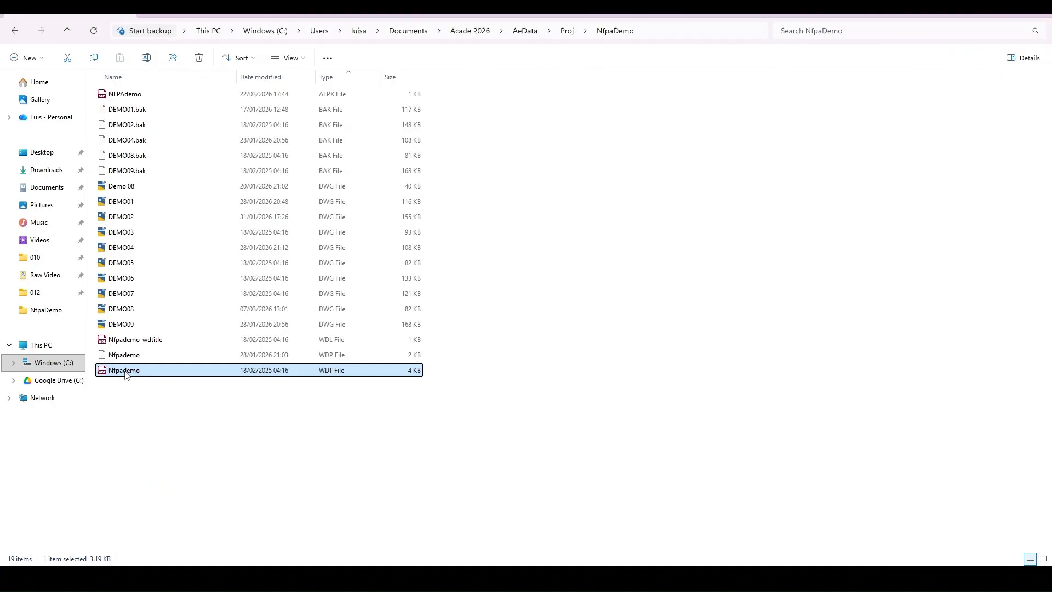
key("shift+F10")
left_click(219, 180)
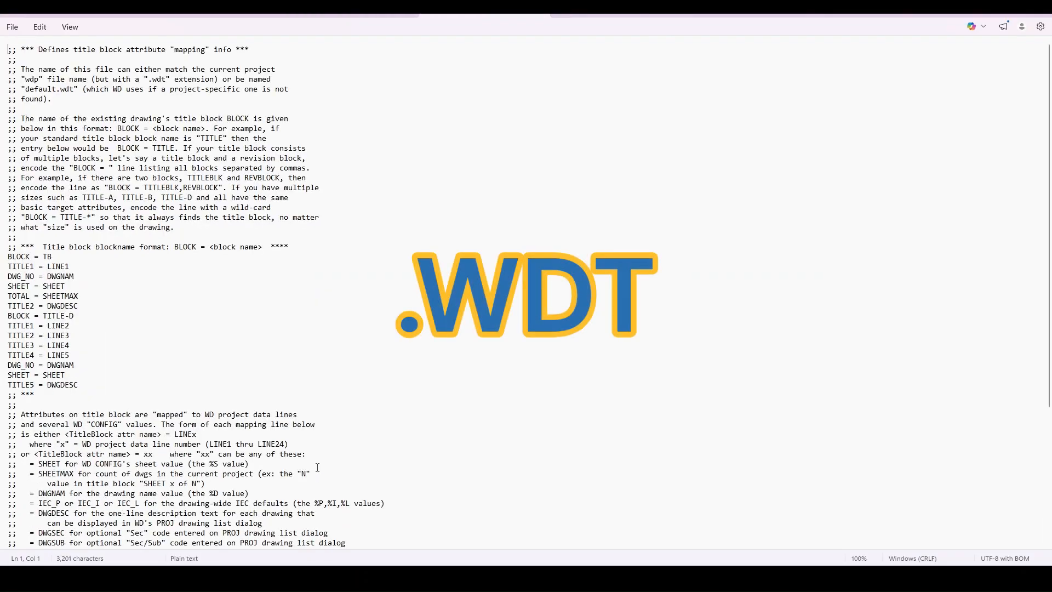
scroll(93, 429, "down", 6)
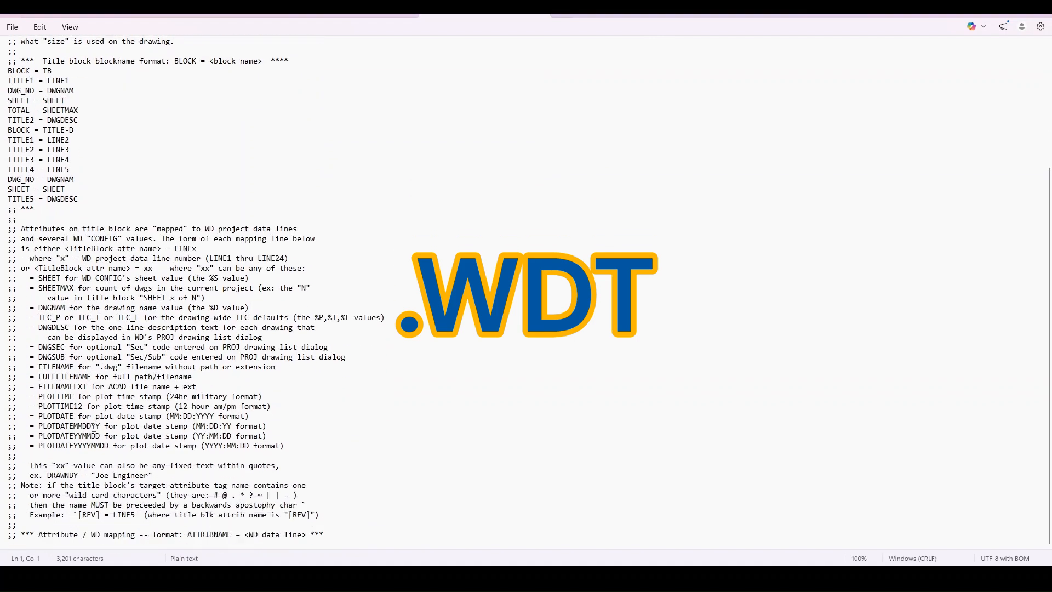
scroll(94, 428, "up", 4)
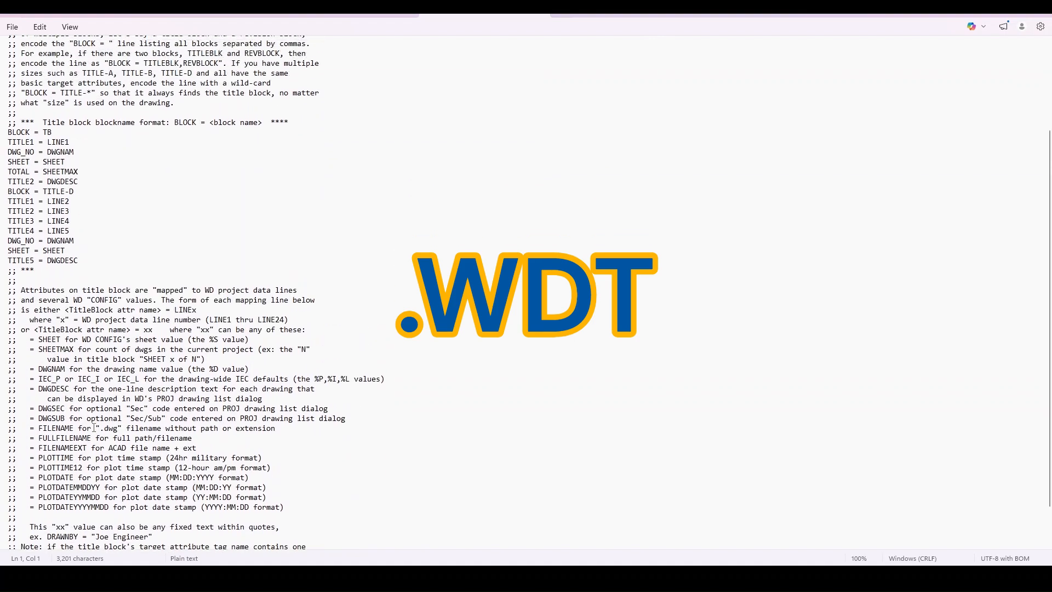
left_click_drag(8, 189, 93, 321)
left_click(93, 321)
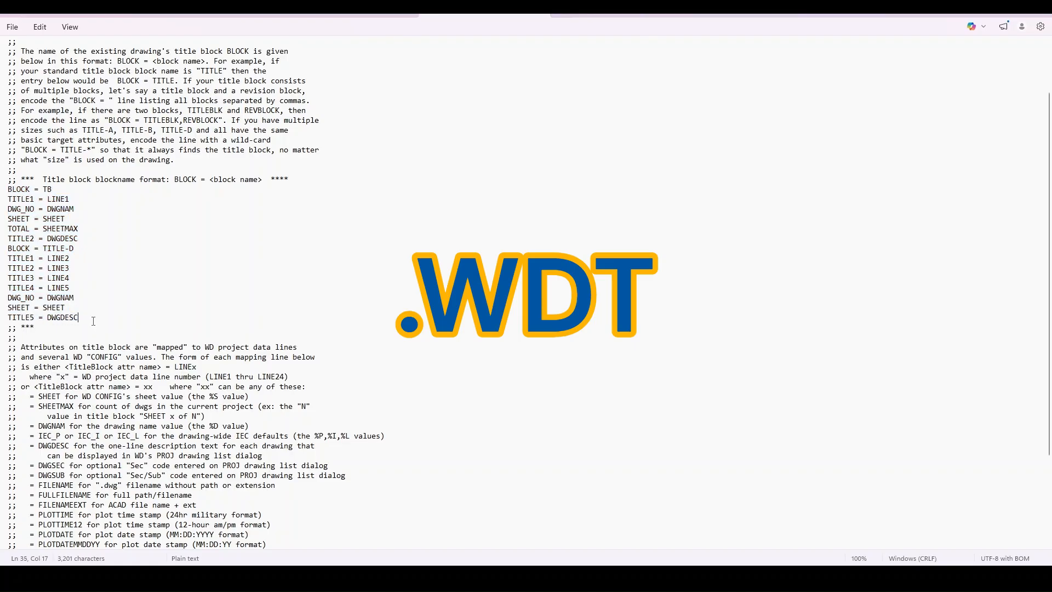
Return to File Explorer and open the Nfpademo_wdtitle WDL file in Notepad to view its title line labels.
key("alt+Tab")
left_click(158, 339)
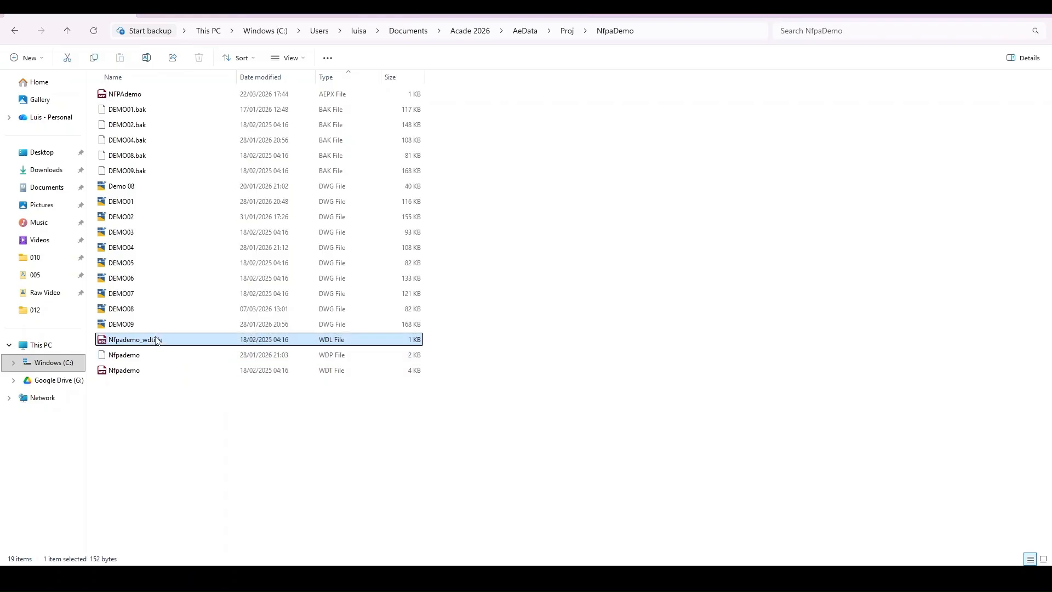
right_click(158, 339)
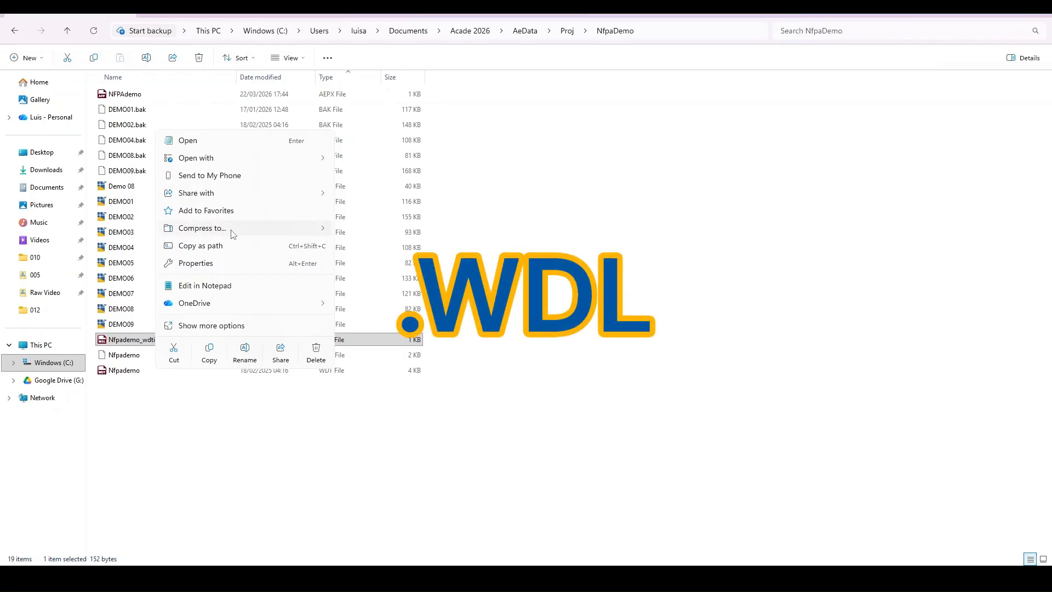
left_click(253, 145)
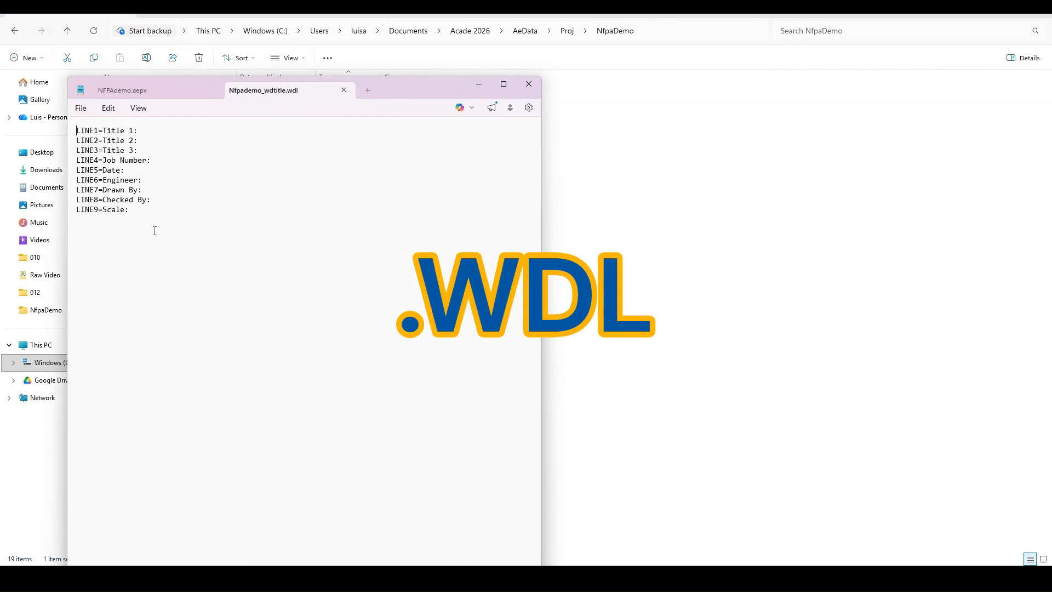
Return to File Explorer and open the NFPAdemo AEPX file in a maximized Notepad window.
key("alt+Tab")
right_click(48, 165)
left_click(110, 240)
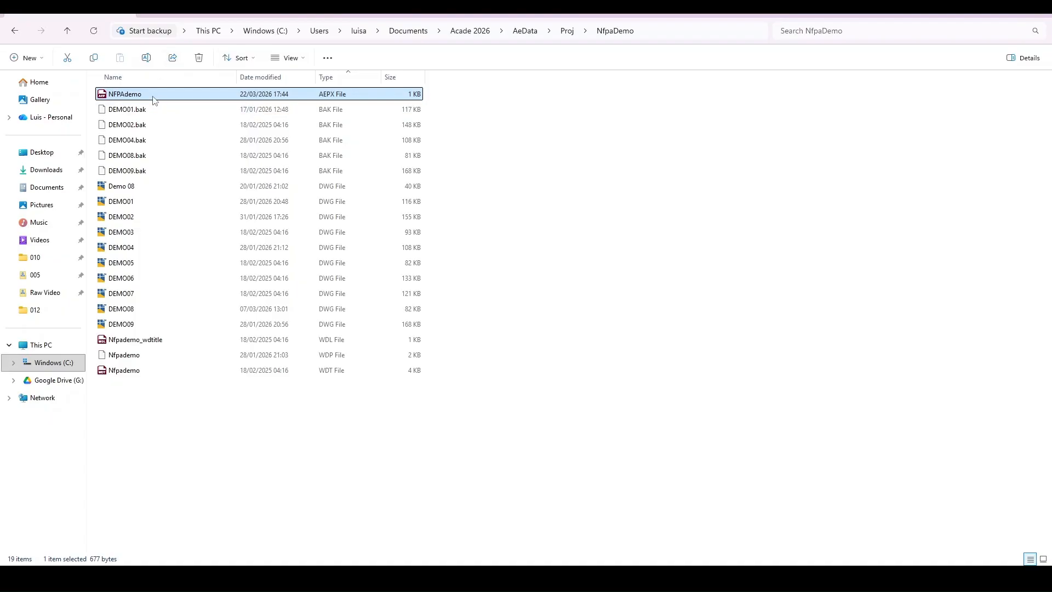
right_click(153, 100)
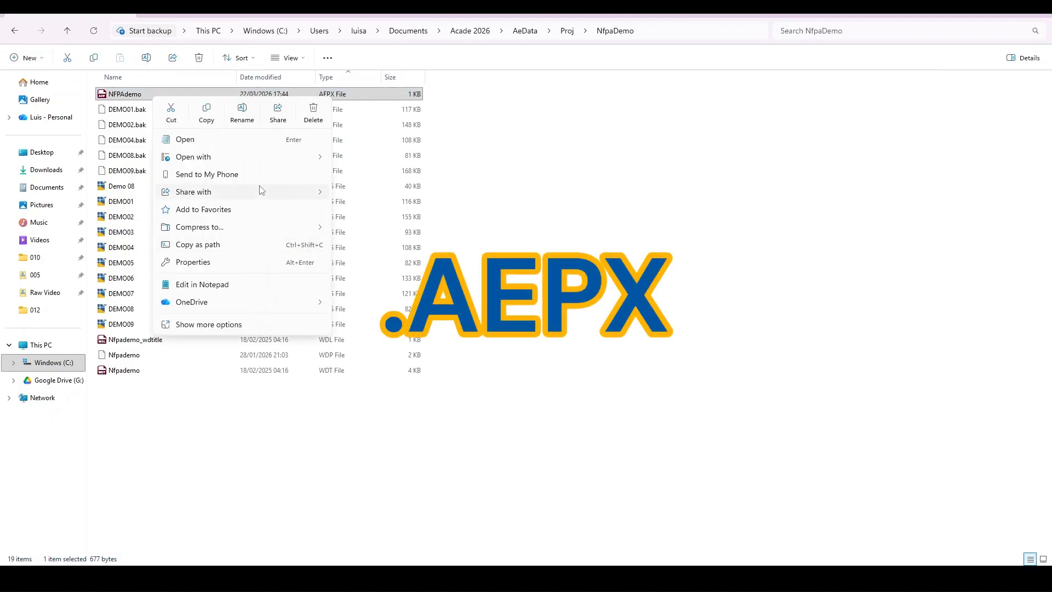
mouse_move(268, 158)
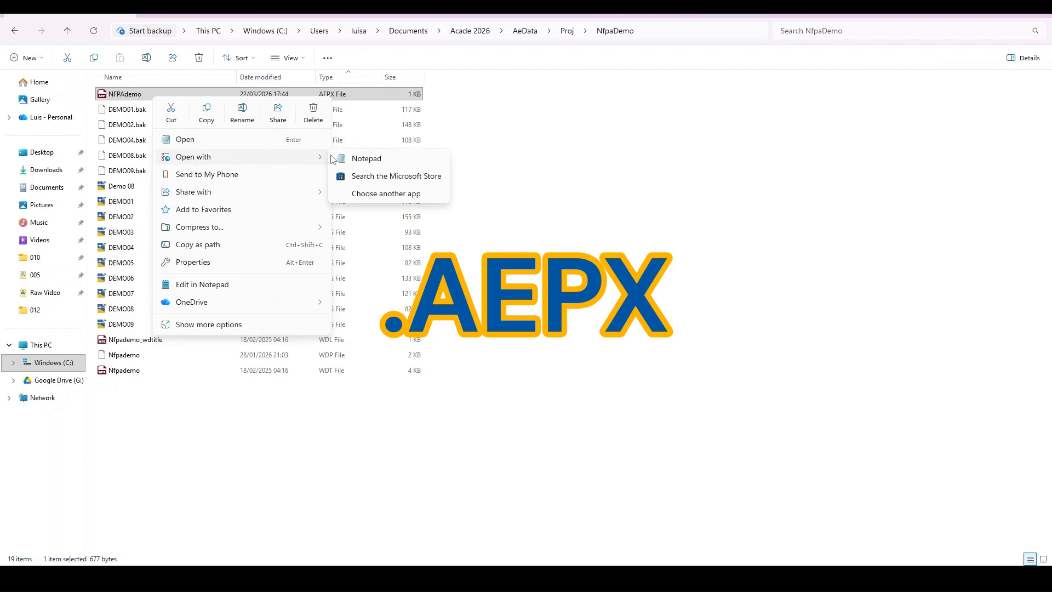
left_click(372, 162)
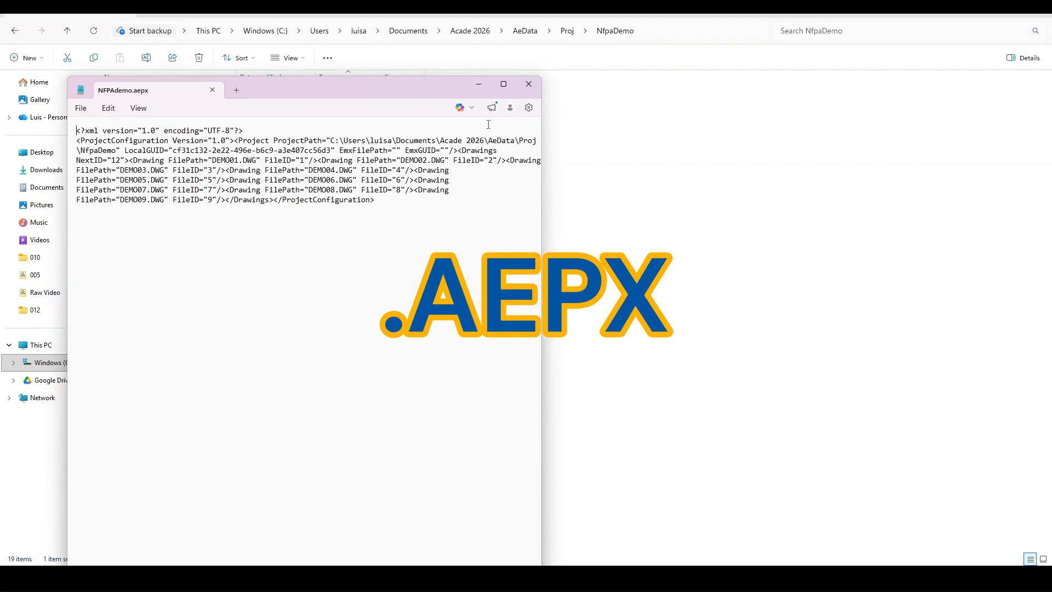
left_click(503, 84)
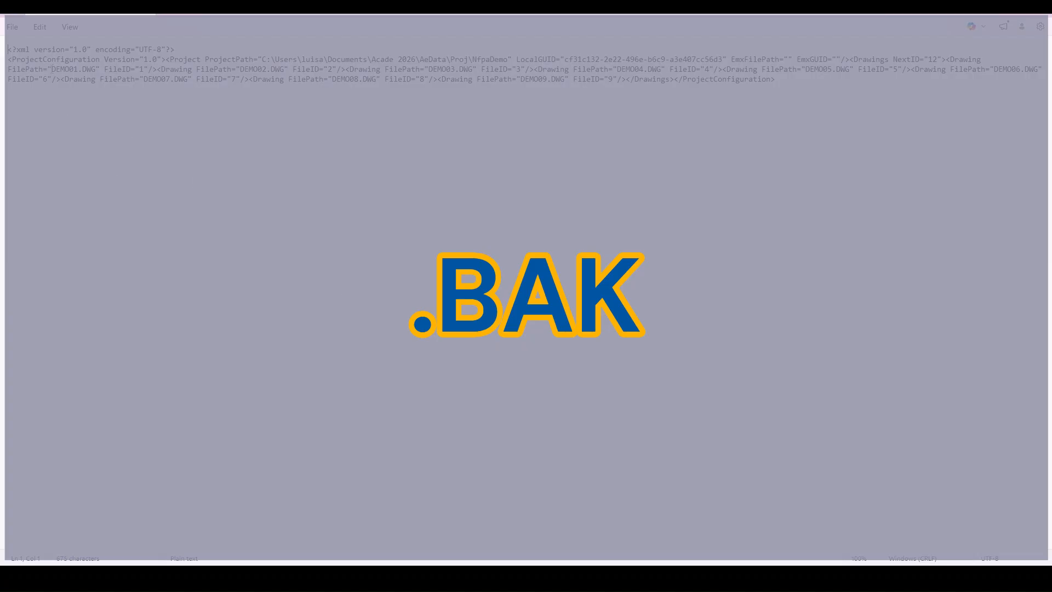
Highlight the drawing file names DEMO01.DWG through DEMO05.DWG one after another in the AEPX file.
left_click_drag(52, 69, 97, 69)
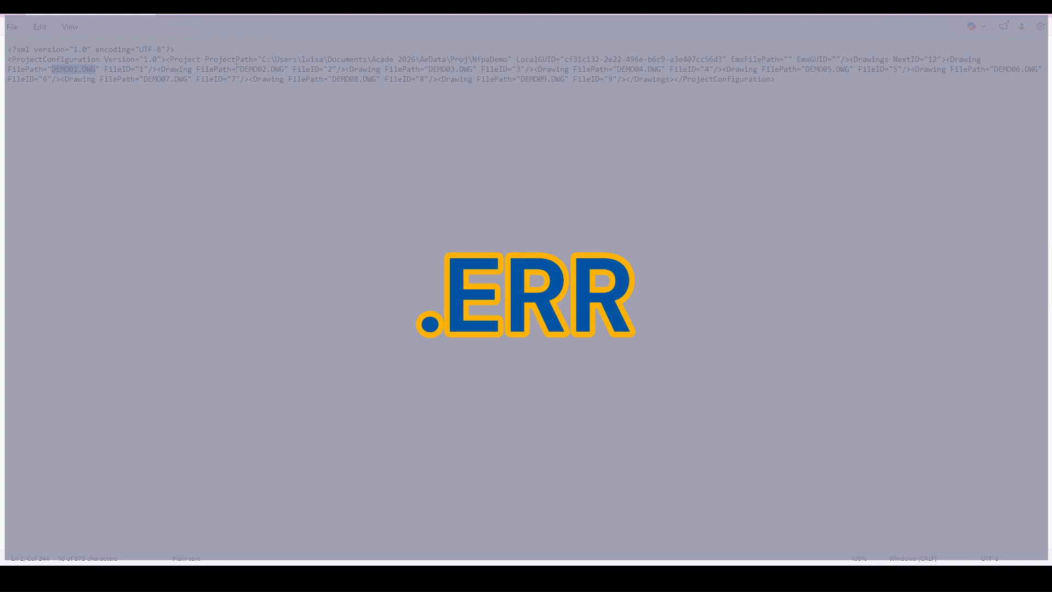
left_click_drag(238, 69, 271, 70)
left_click_drag(435, 69, 471, 71)
left_click_drag(621, 70, 657, 69)
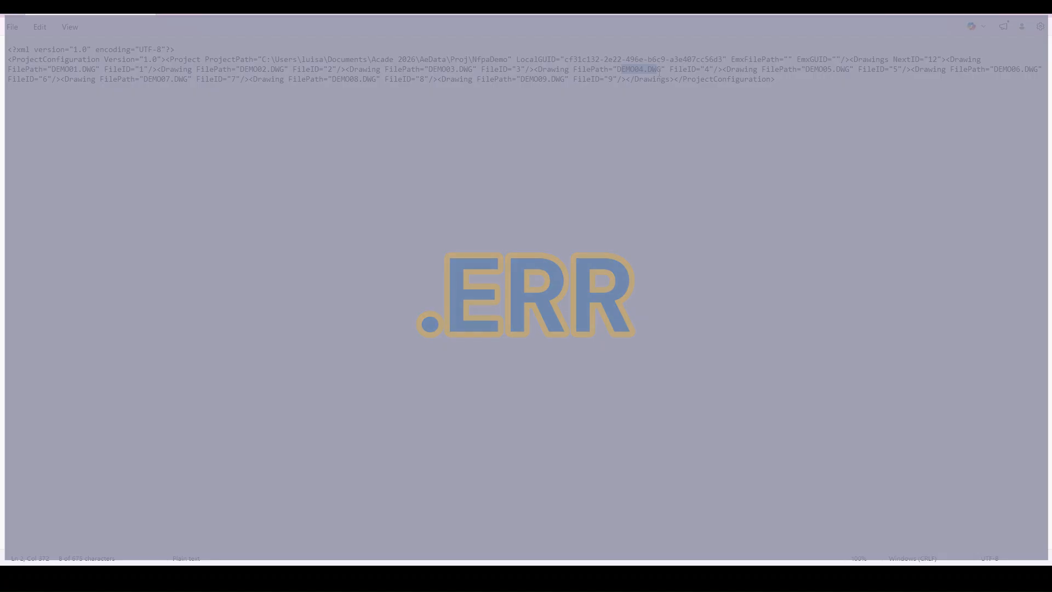
left_click_drag(807, 69, 842, 69)
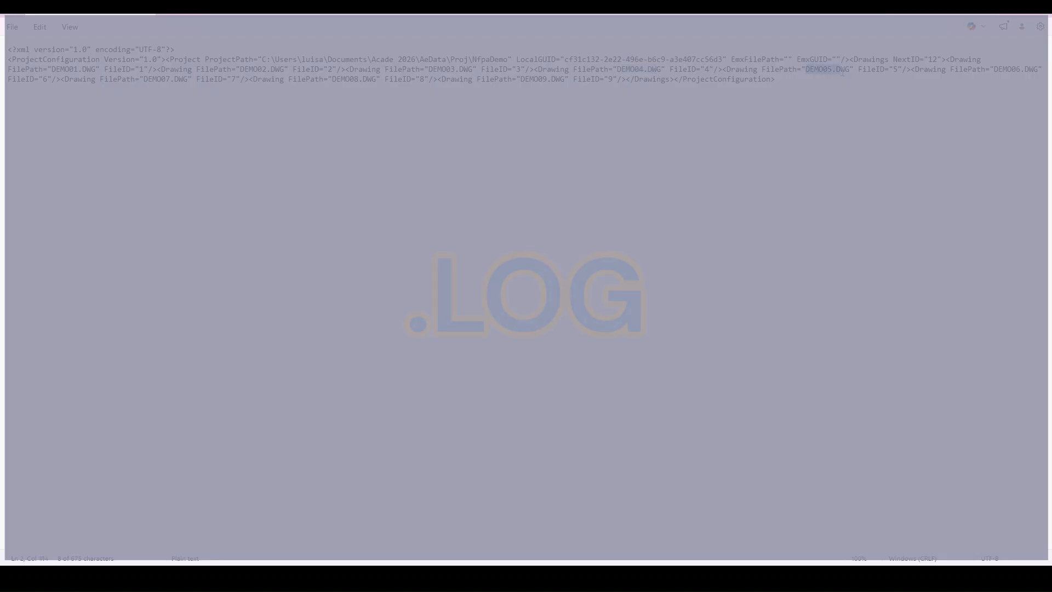